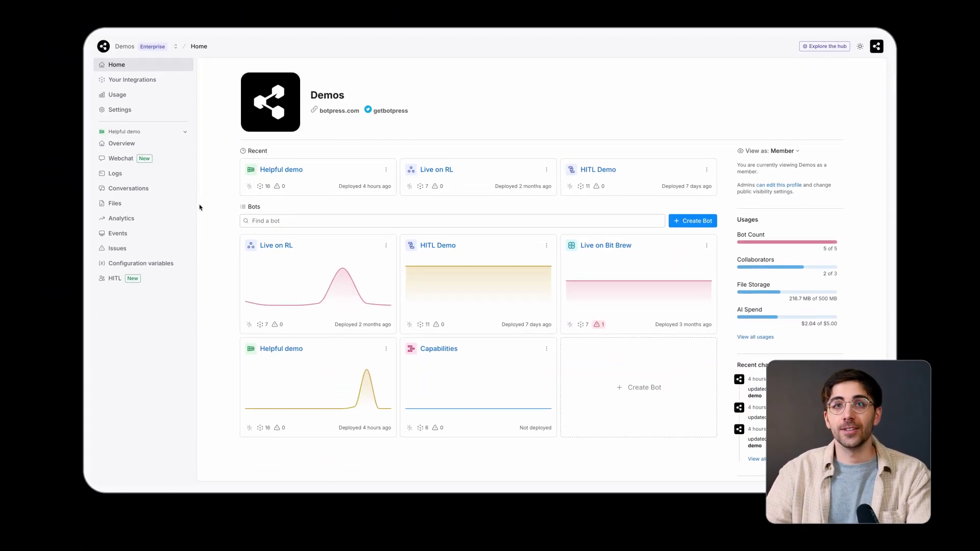
Step: Show the Helpful demo bot's Events list and its Status filter options
left_click(117, 233)
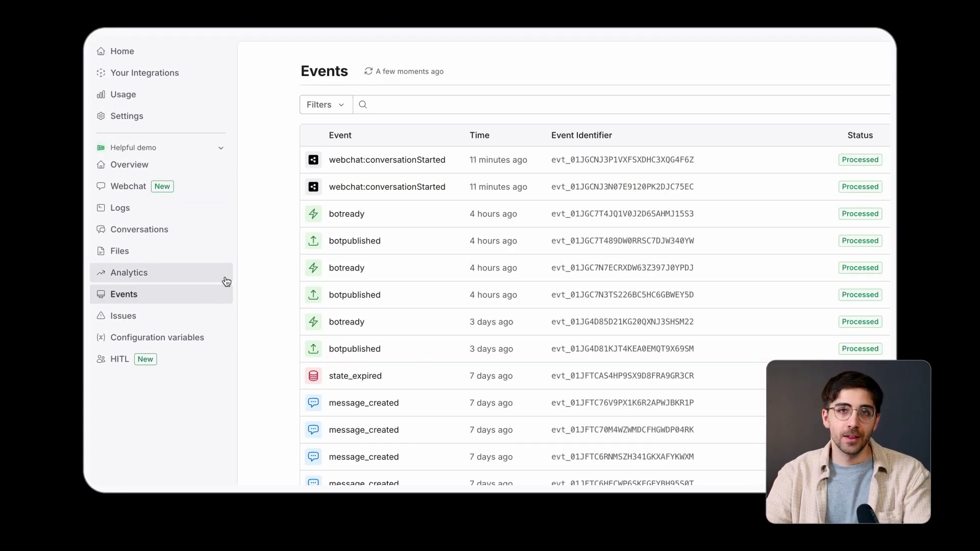
left_click(325, 105)
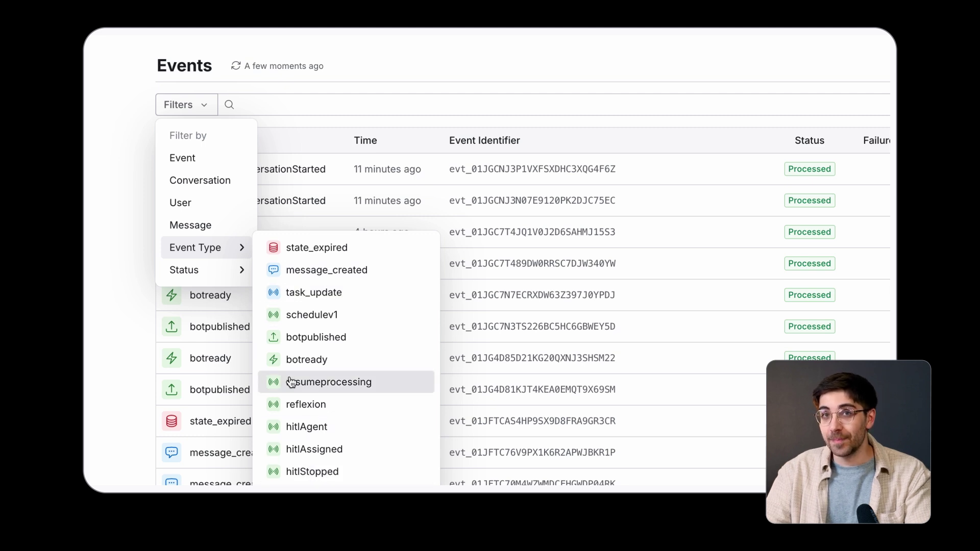
mouse_move(191, 269)
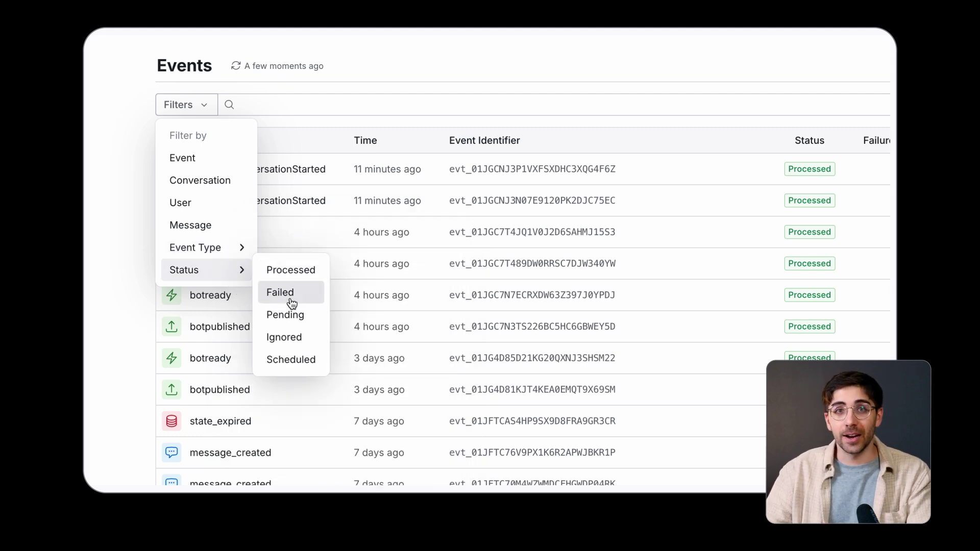
Step: Expand the newest webchat:conversationStarted event's payload, unfiltered, and bring up its conversationId options
left_click(117, 329)
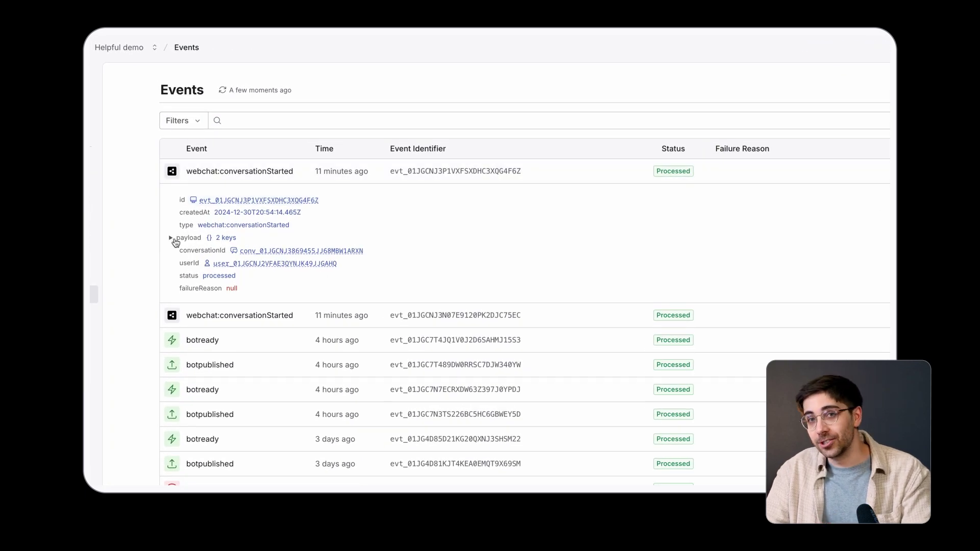
left_click(175, 238)
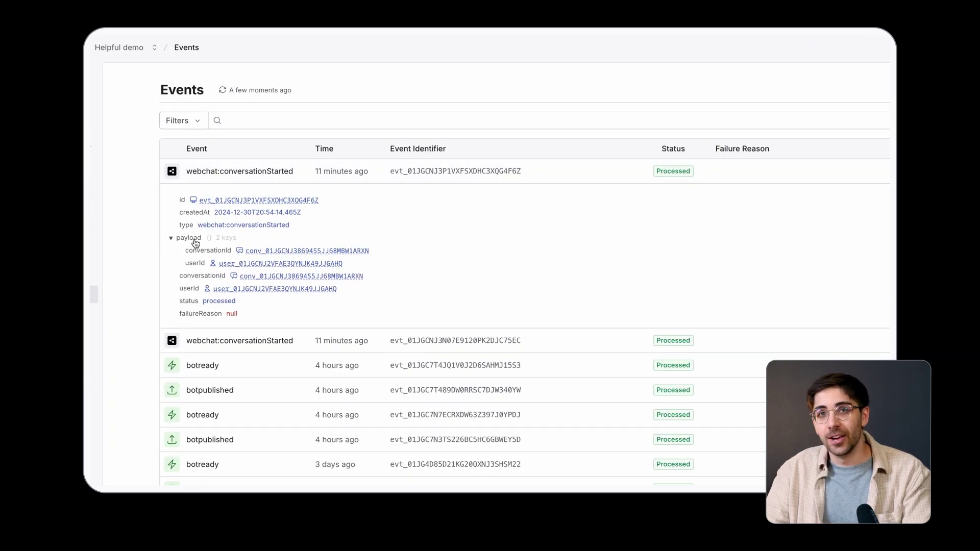
left_click(277, 251)
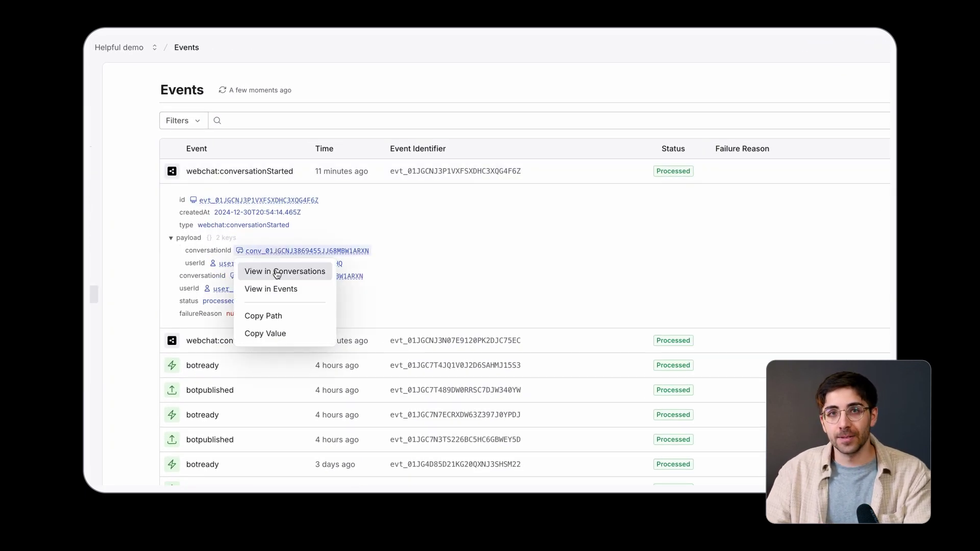
Step: Open conversation conv_01JGCNJ3869455JJ68MBW1ARXN via View in Conversations
left_click(277, 272)
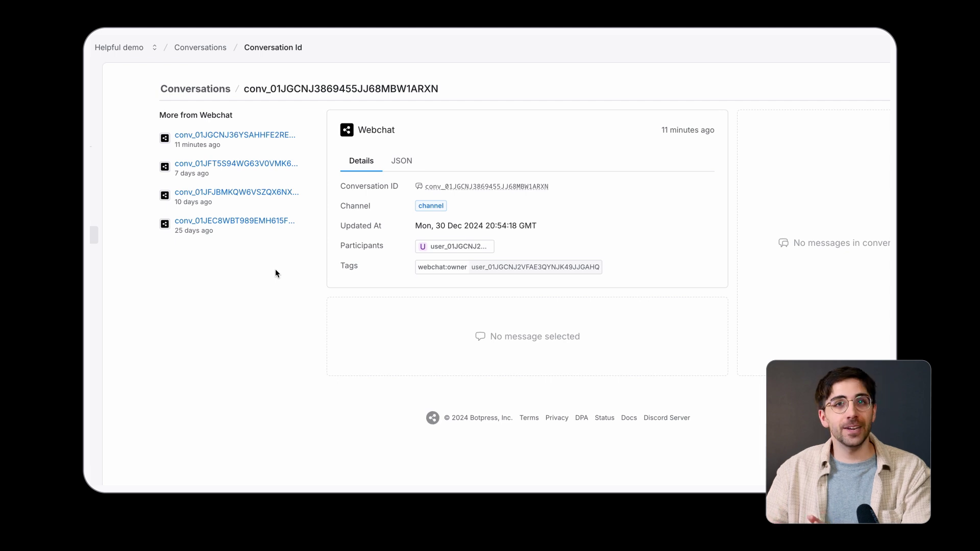